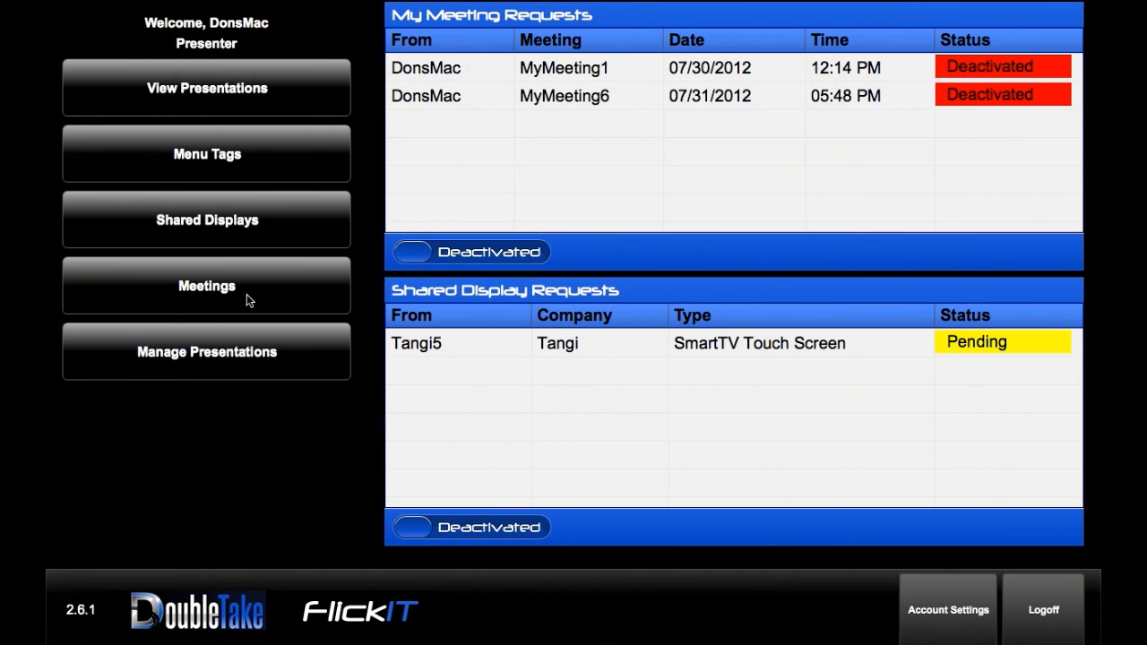
# - Open the meetings manager and add a new meeting titled NewMeeting
pyautogui.click(178, 291)
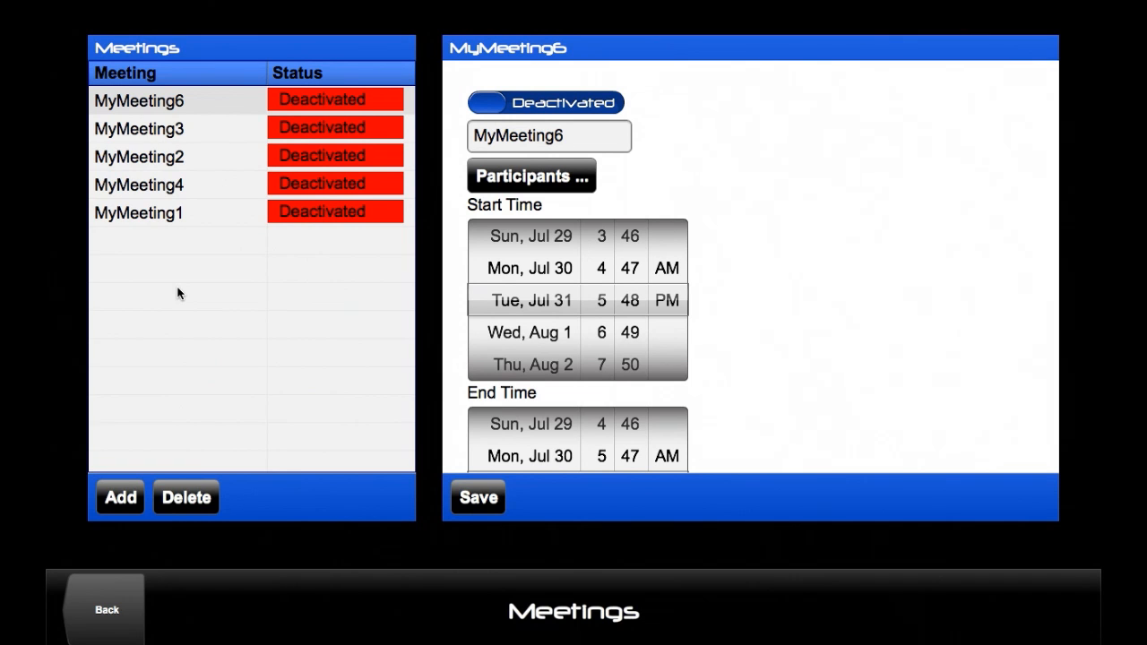
pyautogui.click(121, 498)
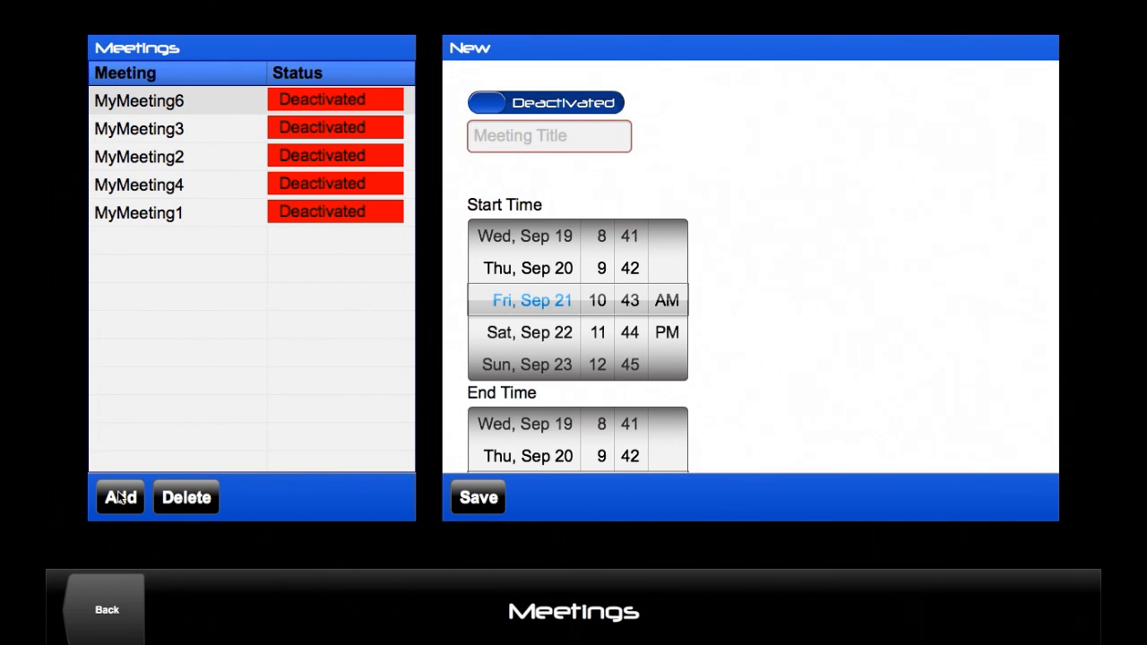
pyautogui.click(482, 150)
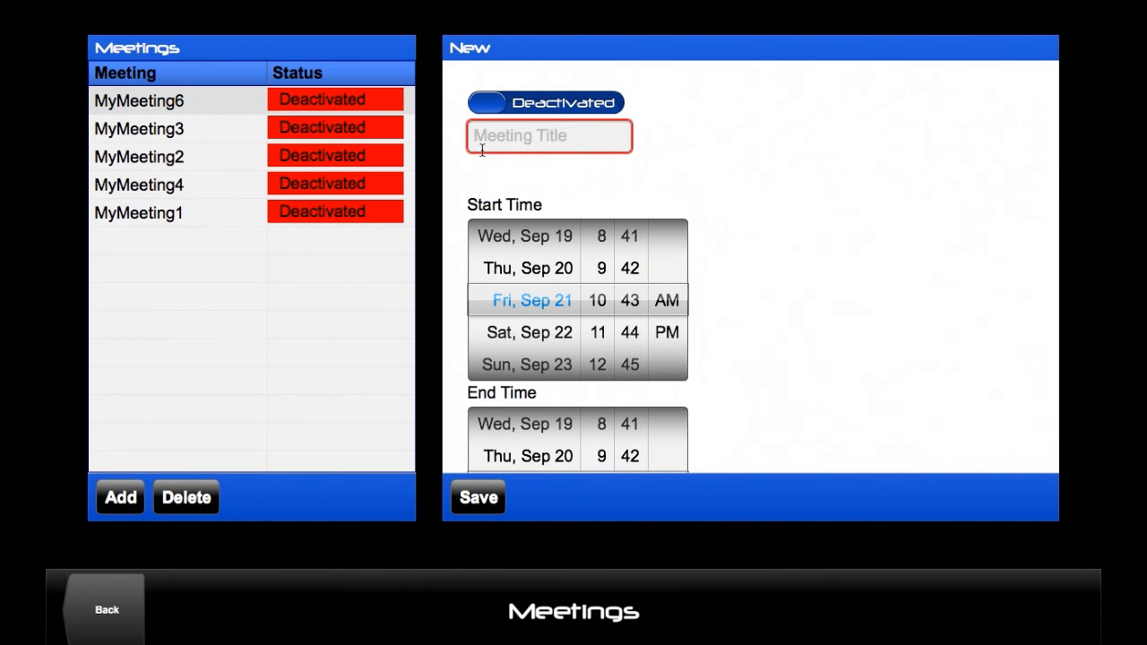
pyautogui.write('New')
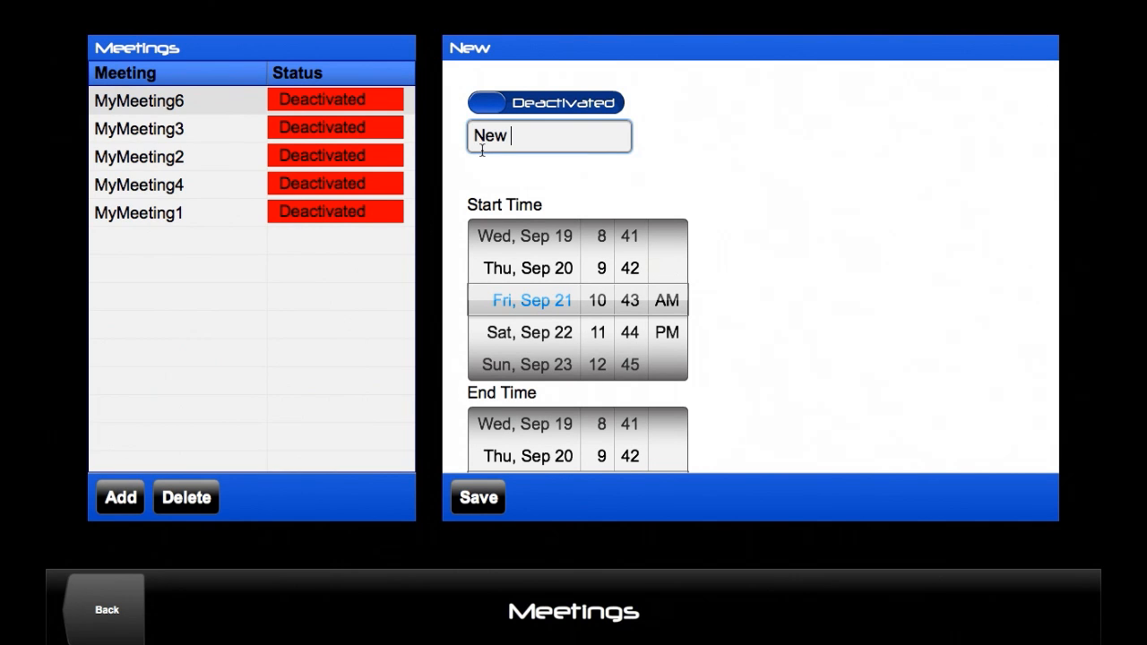
pyautogui.write('Meeting')
# - Set the new meeting's start time to Fri, Sep 21, 11:43 AM
pyautogui.moveTo(598, 332); pyautogui.dragTo(600, 304)
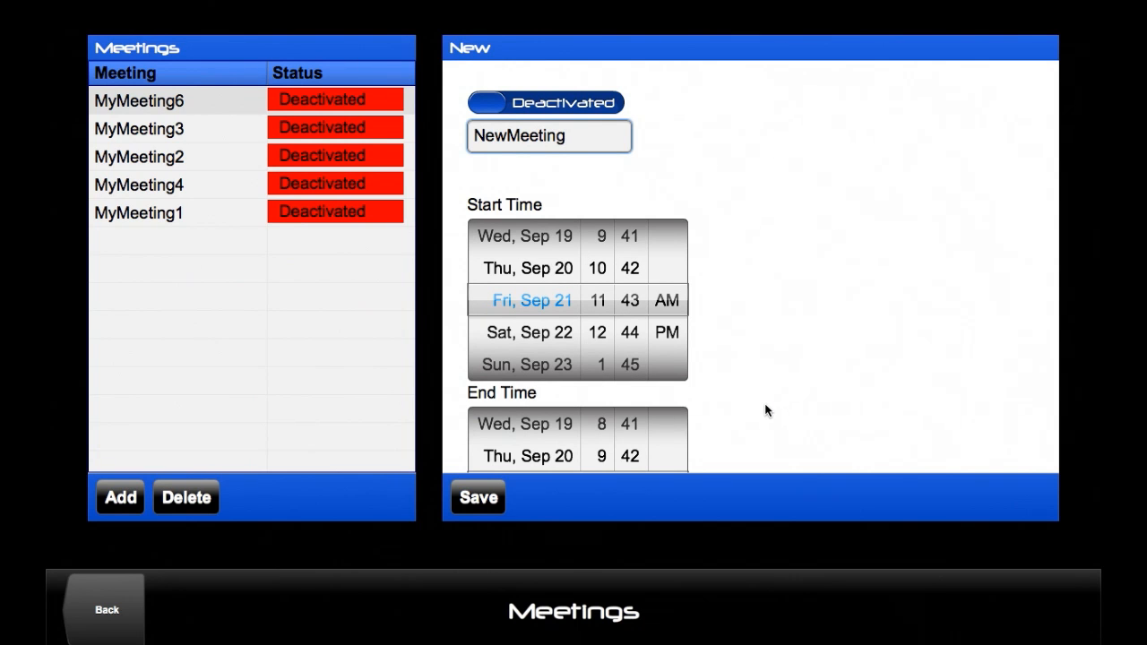
pyautogui.moveTo(766, 410); pyautogui.dragTo(762, 328)
pyautogui.click(674, 257)
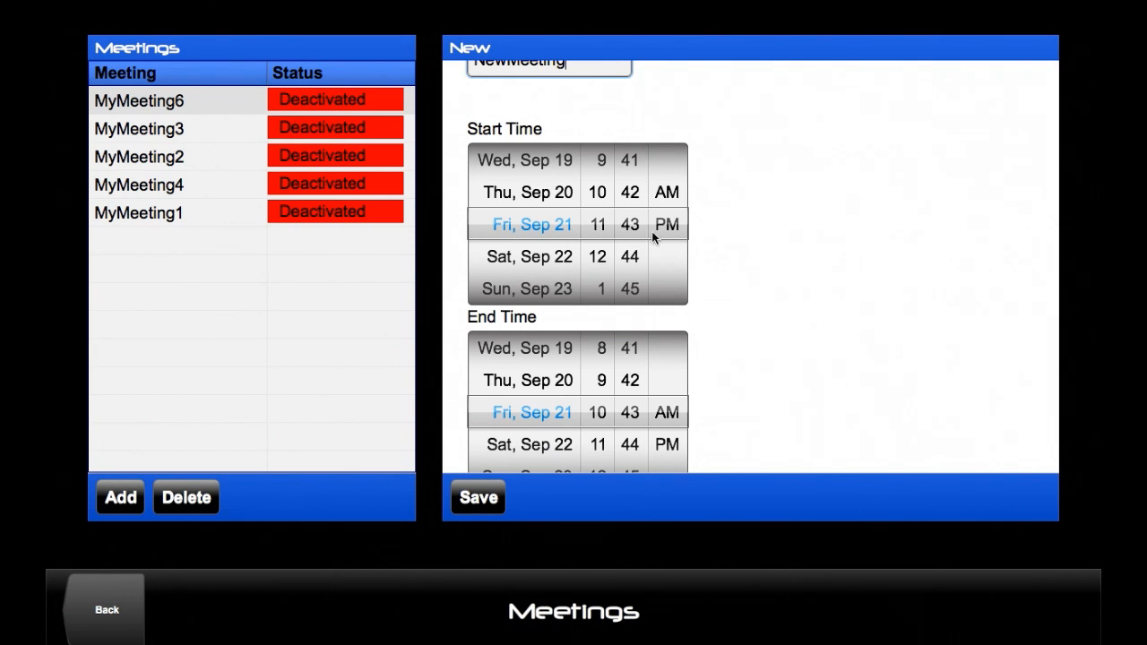
pyautogui.click(671, 194)
# - Set the new meeting's end time to Fri, Sep 21, 12:43 PM
pyautogui.moveTo(780, 395); pyautogui.dragTo(785, 307)
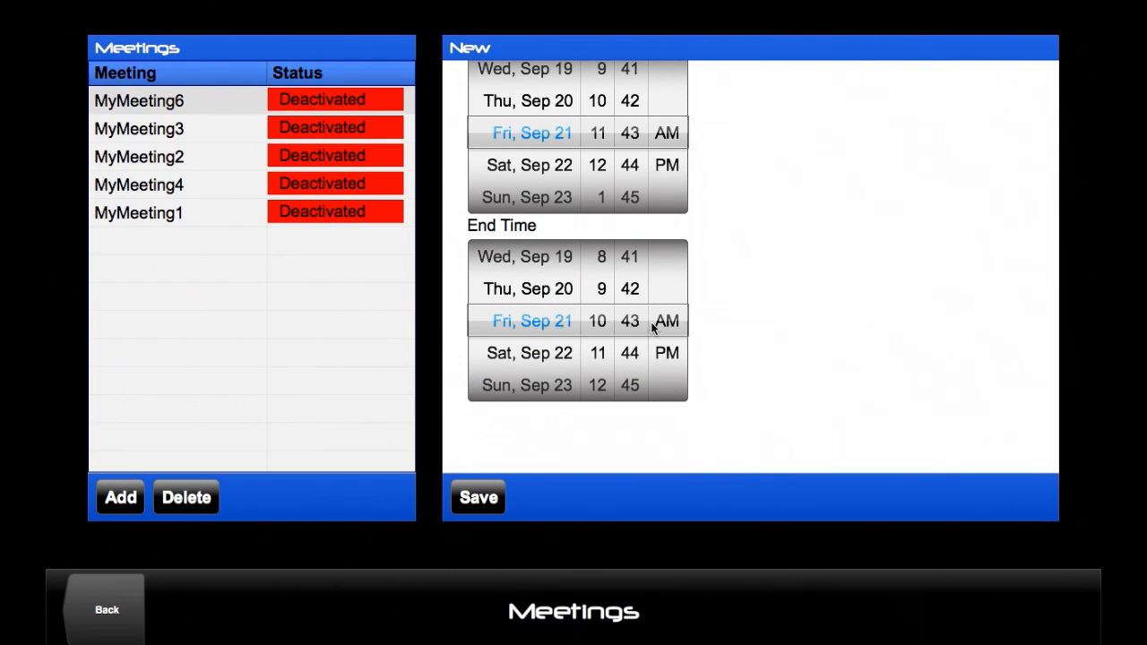
pyautogui.moveTo(600, 392); pyautogui.dragTo(599, 323)
pyautogui.moveTo(673, 351); pyautogui.dragTo(673, 324)
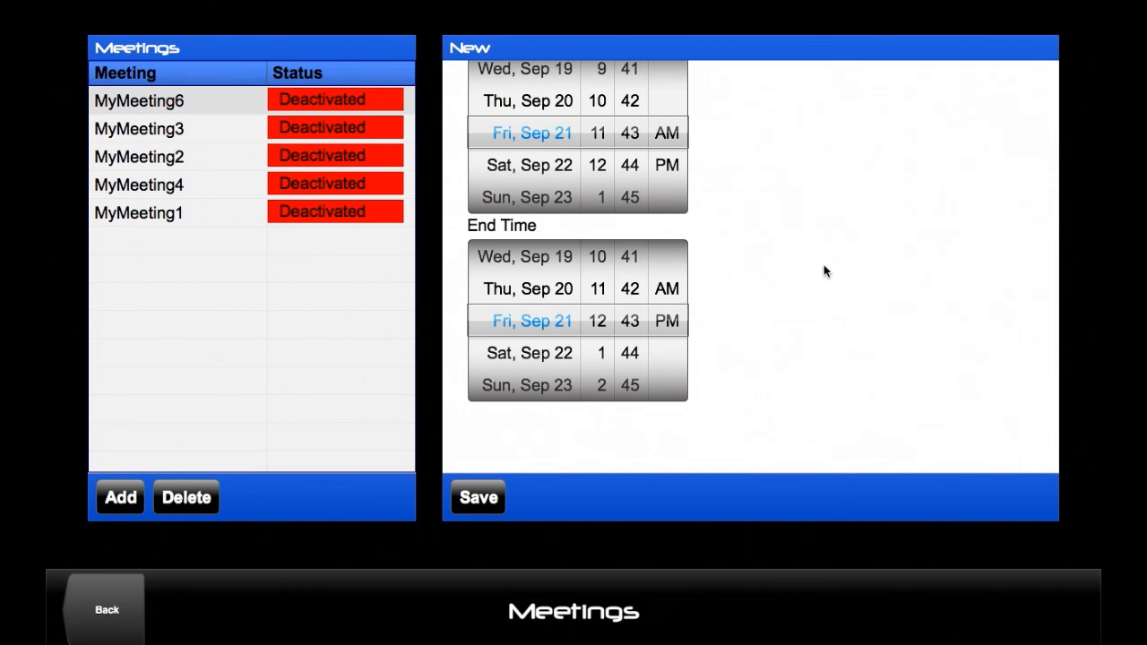
# - Activate NewMeeting and dismiss the information alert about activated participants
pyautogui.scroll(1, 805, 205)
pyautogui.moveTo(806, 205); pyautogui.dragTo(789, 326)
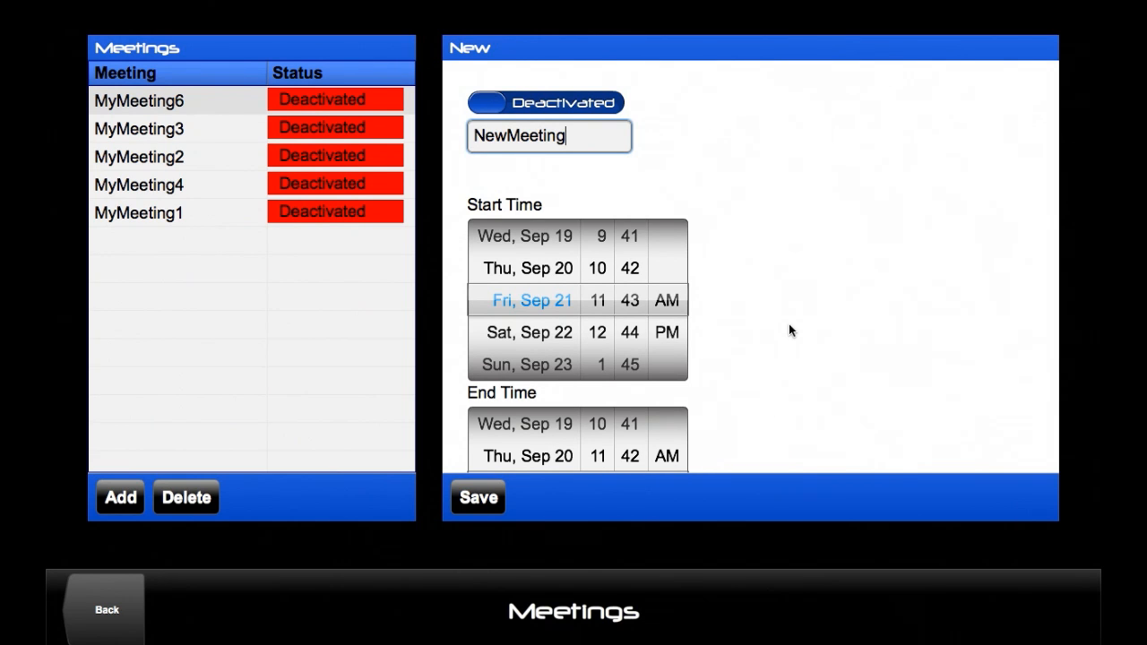
pyautogui.click(490, 104)
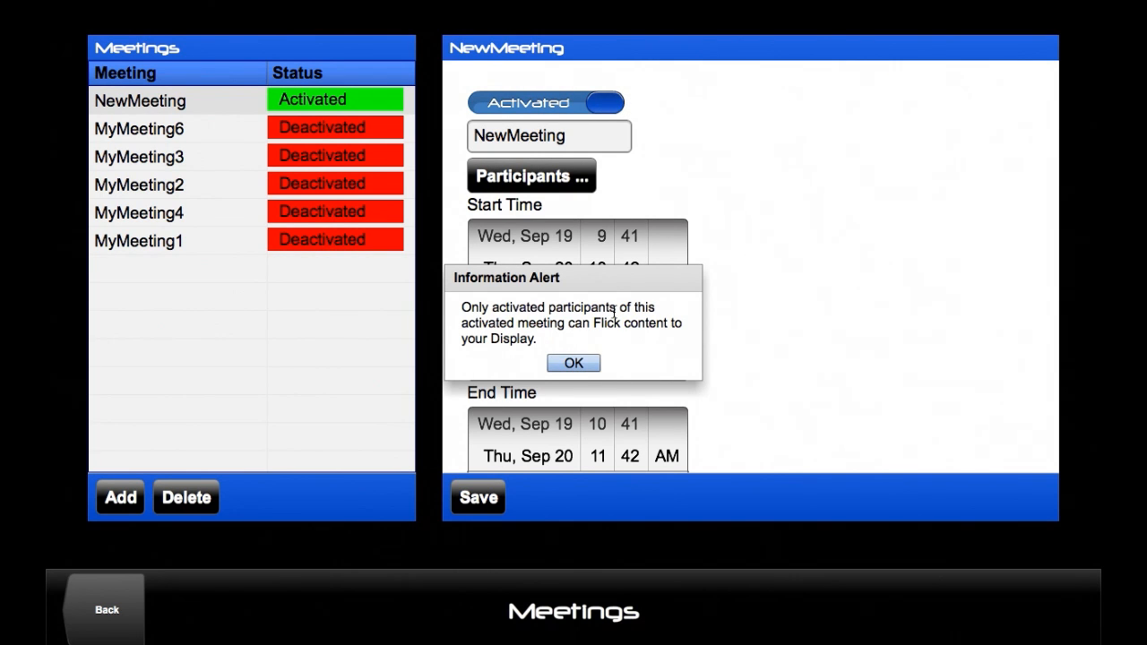
pyautogui.click(575, 363)
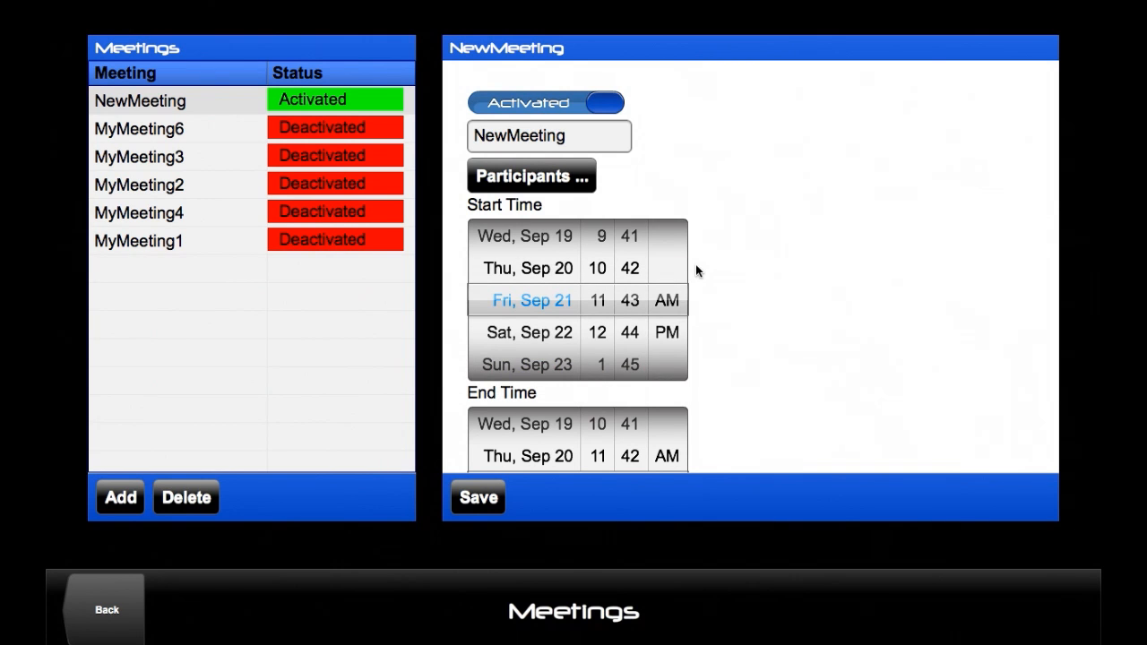
# - Add the DoubleTake display RonsMac to NewMeeting's participants, save the meeting and return to the home screen
pyautogui.click(532, 178)
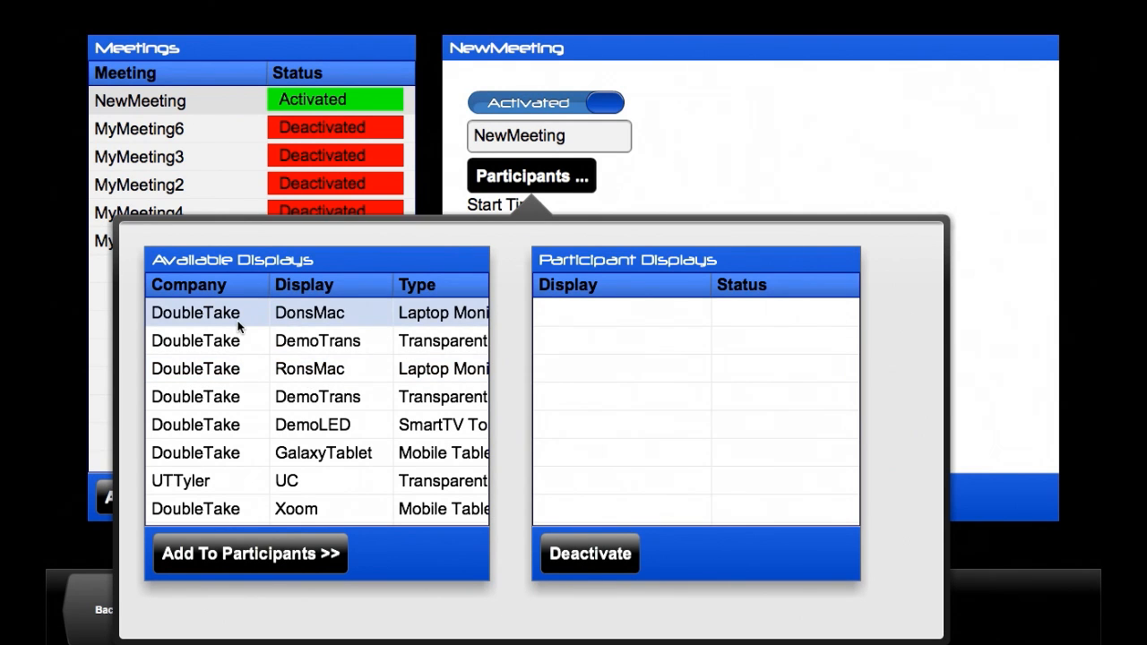
pyautogui.click(219, 371)
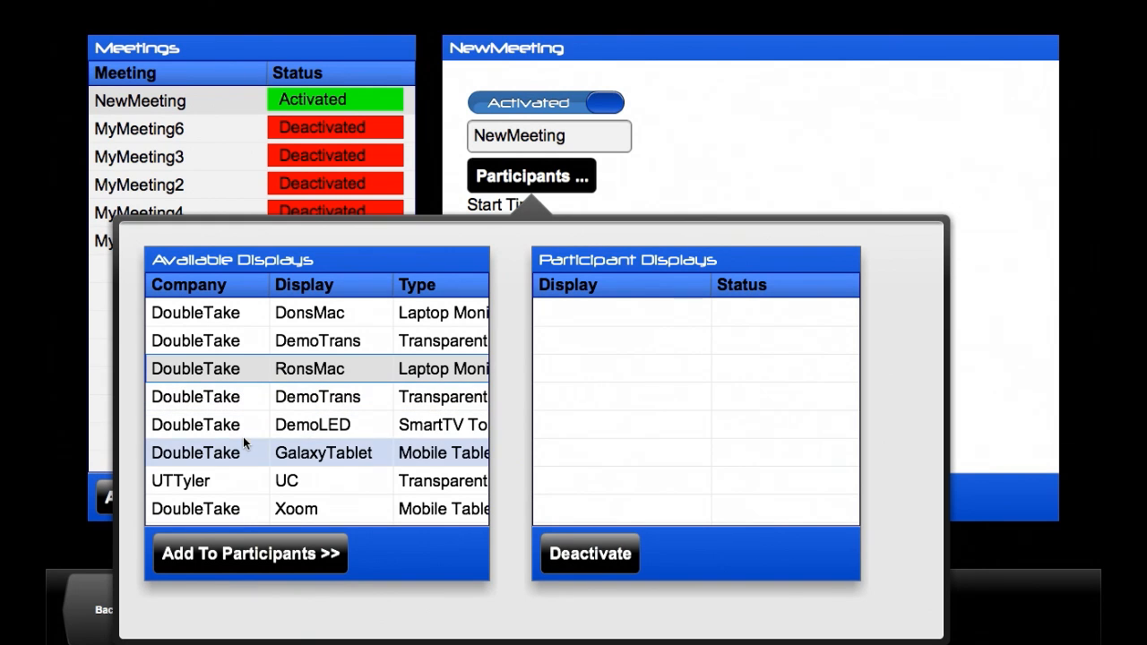
pyautogui.click(260, 555)
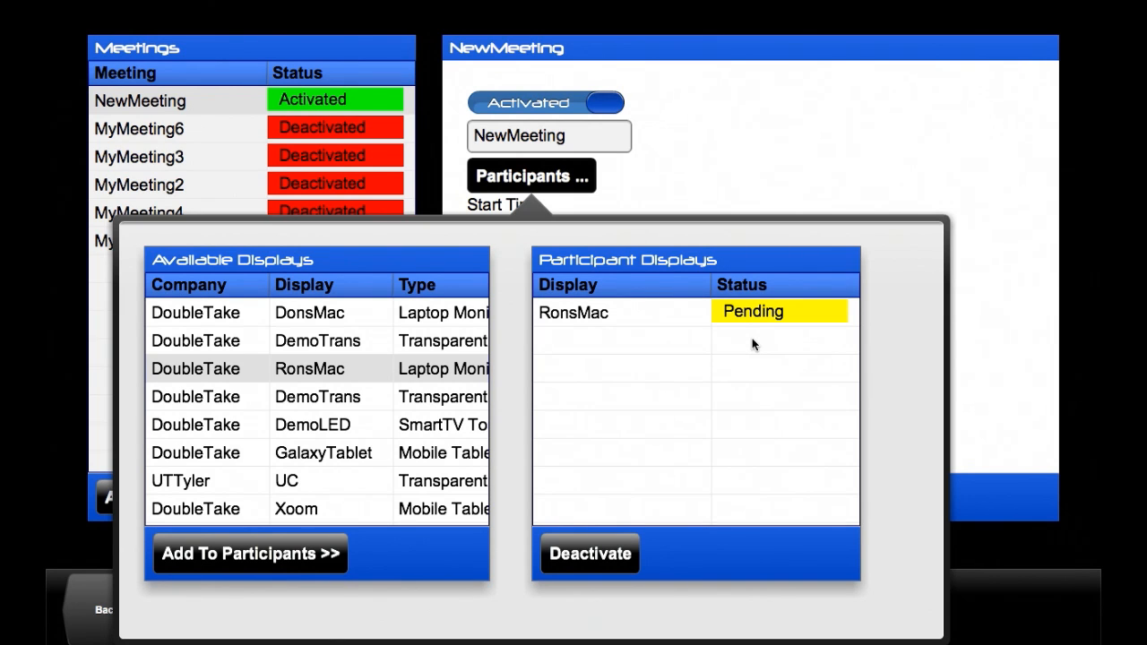
pyautogui.click(591, 322)
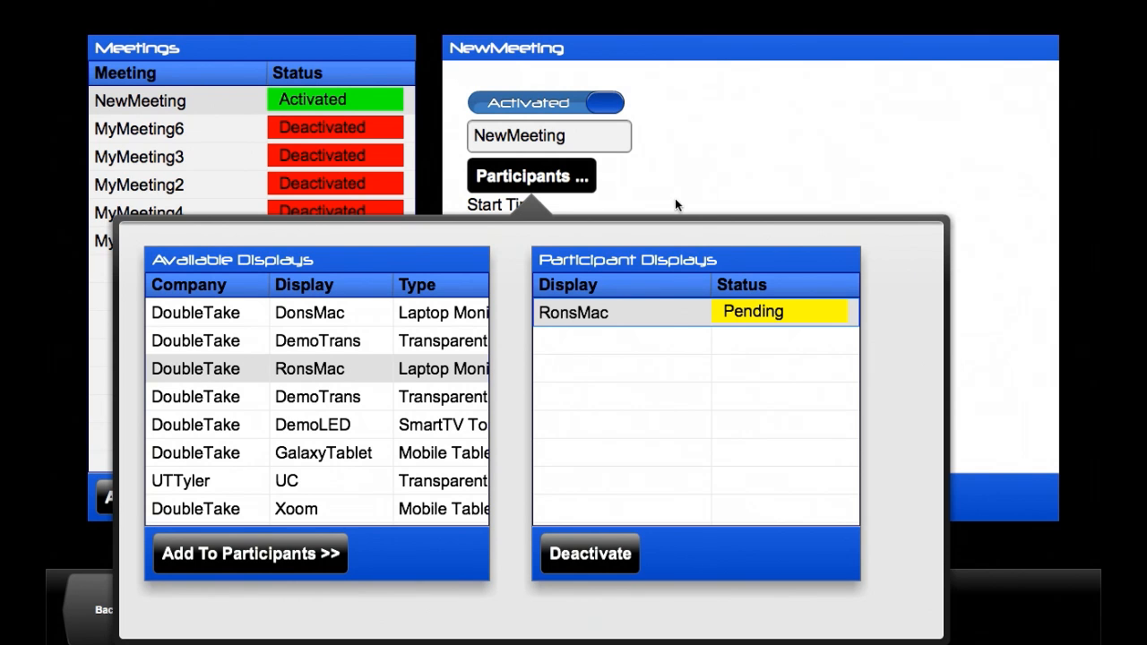
pyautogui.click(500, 176)
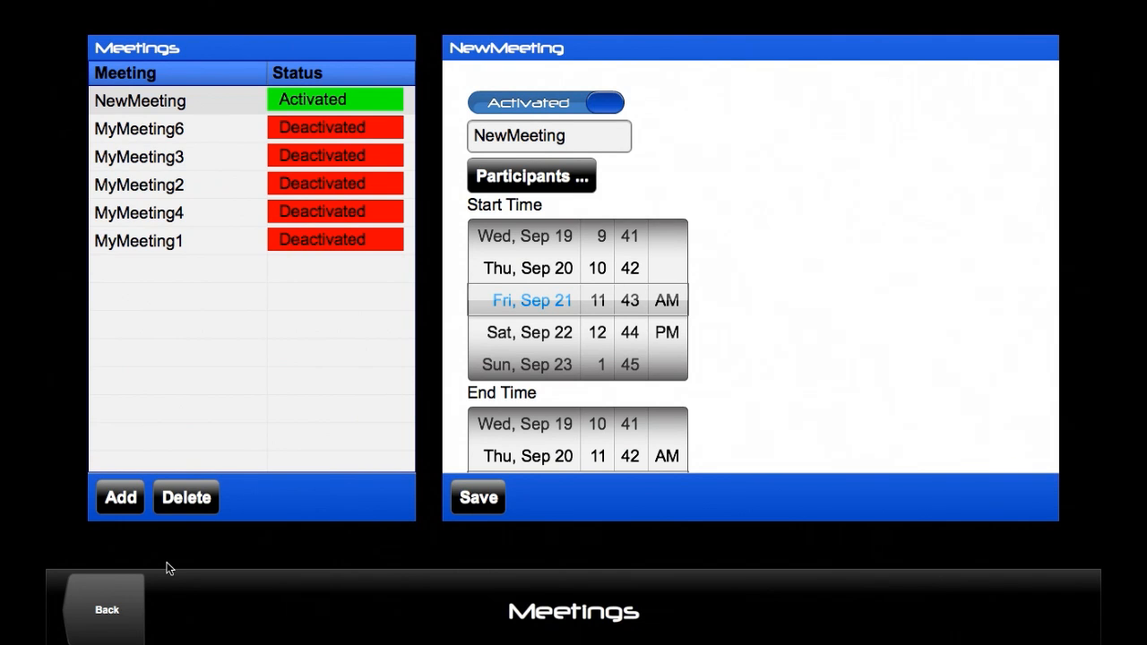
pyautogui.click(478, 499)
pyautogui.click(93, 620)
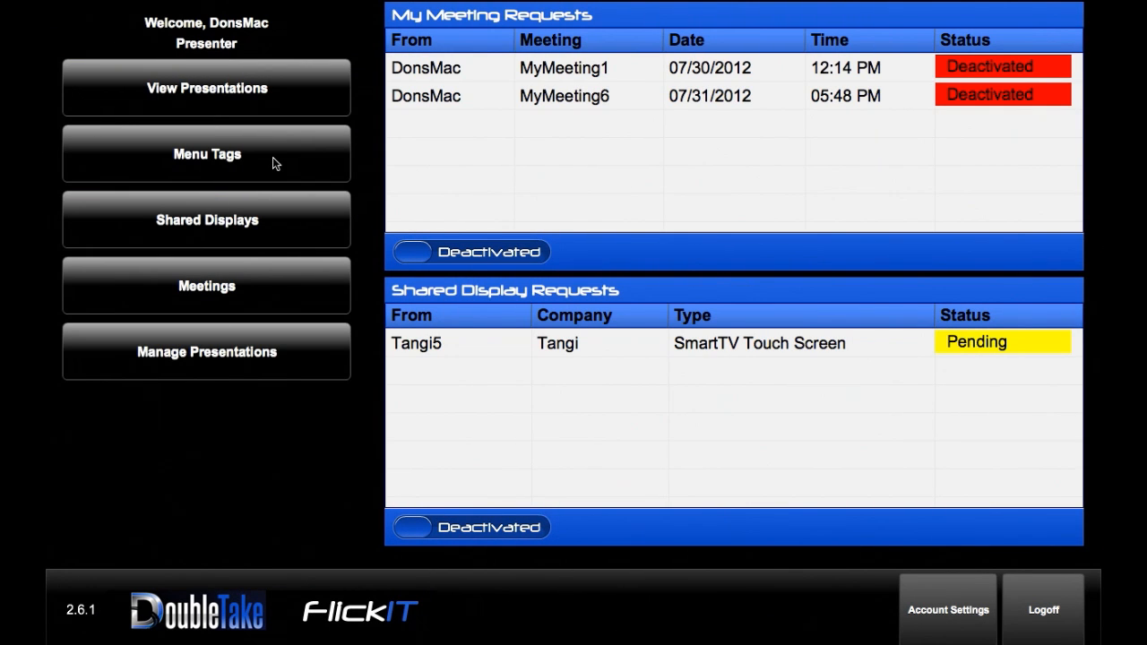
# - Reopen the meetings list, view the details of MyMeeting6 and return to the home screen
pyautogui.click(212, 281)
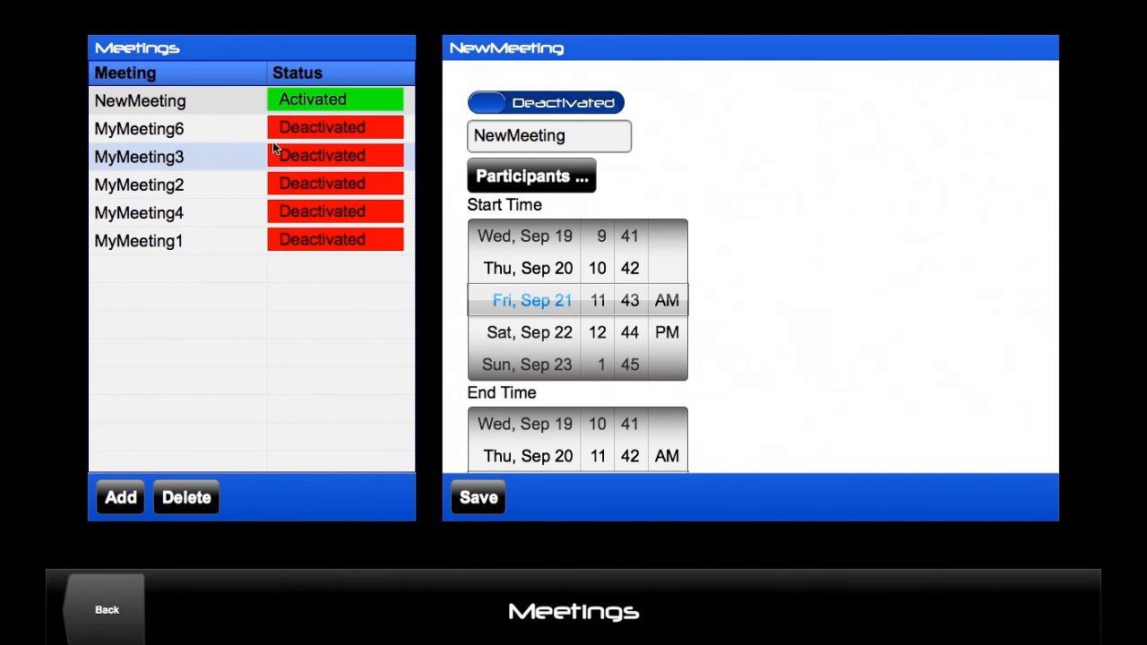
pyautogui.click(169, 130)
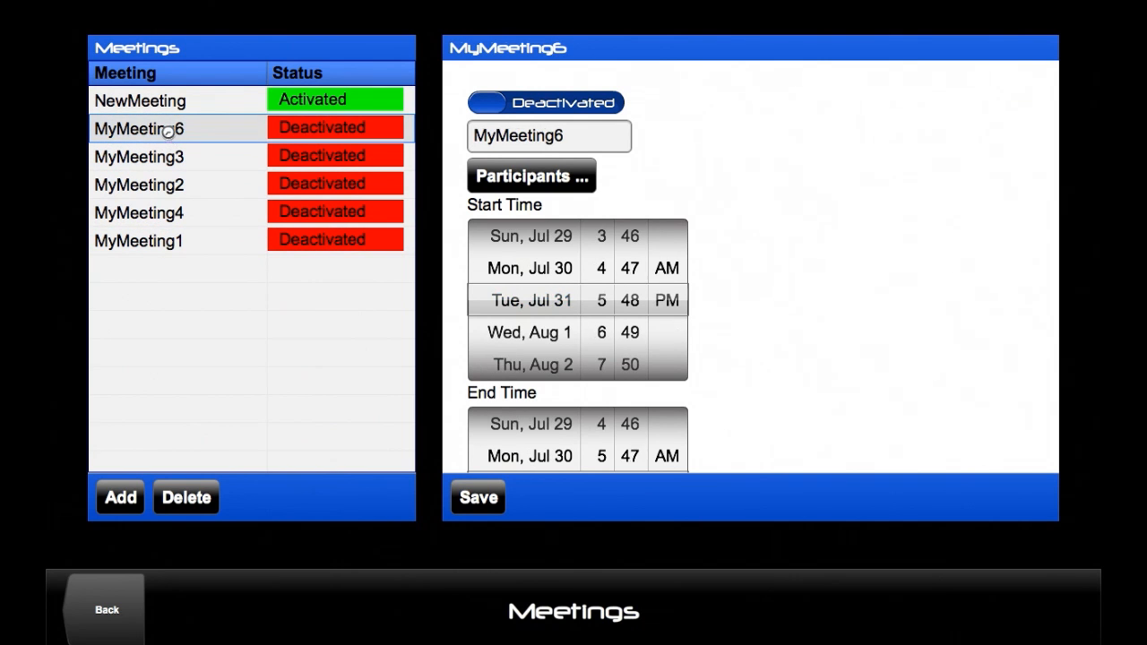
pyautogui.click(107, 609)
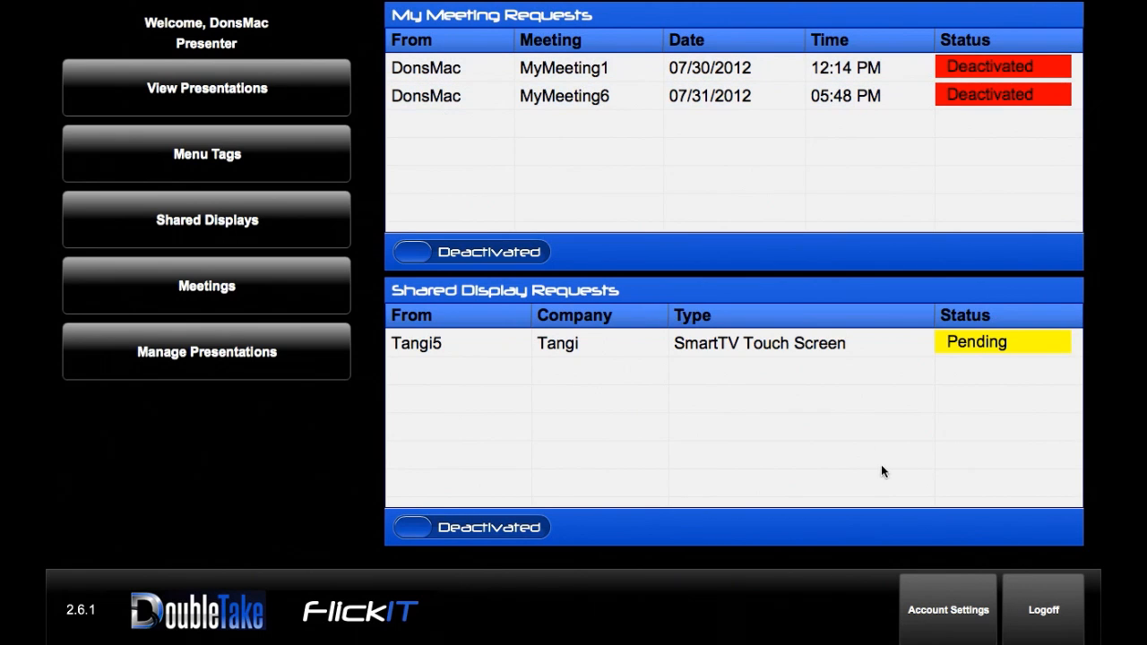
# - Log off the current account and log in as RonsMac with the account password
pyautogui.click(1039, 593)
pyautogui.click(675, 210)
pyautogui.write('Ron')
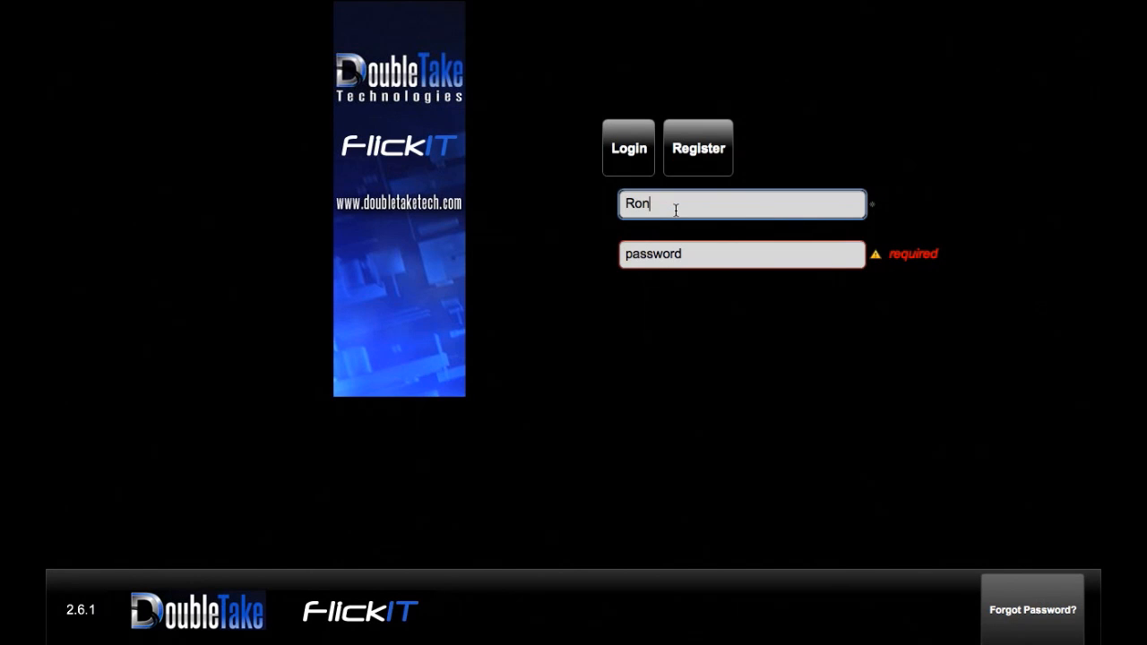
pyautogui.write('sMac')
pyautogui.click(651, 251)
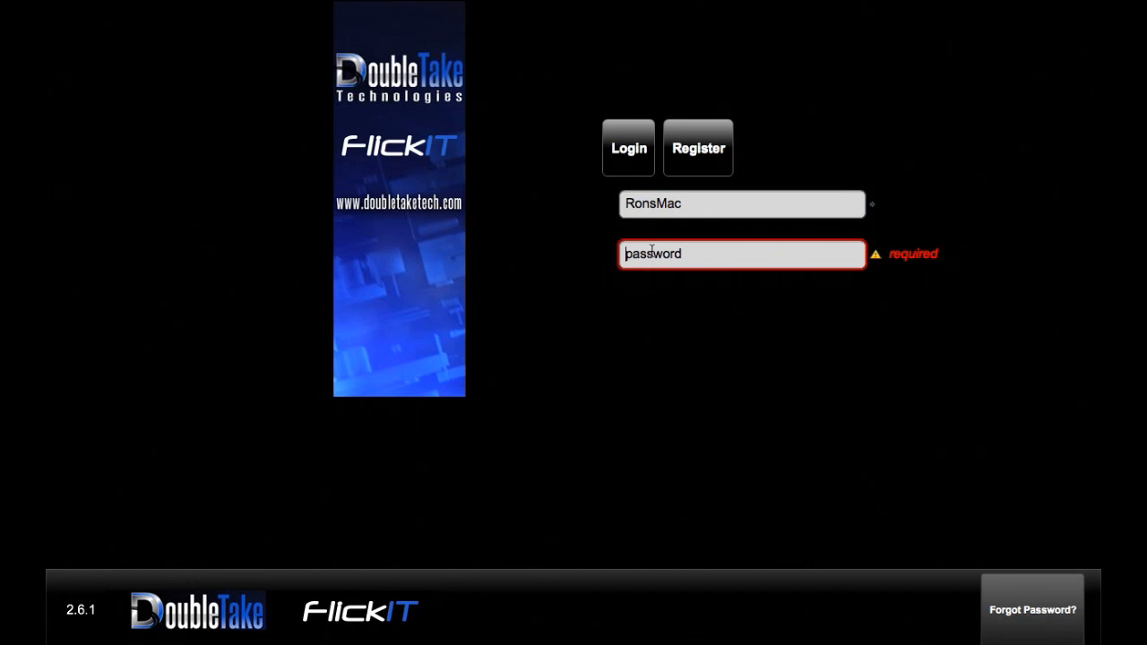
pyautogui.write('****')
pyautogui.click(650, 142)
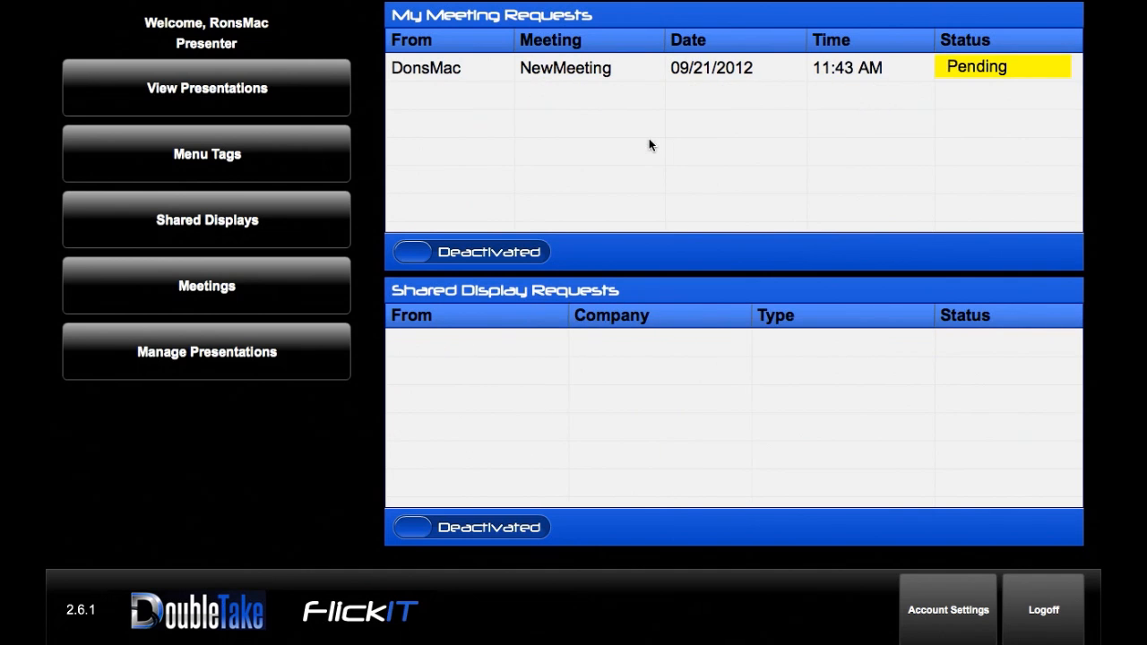
# - Activate the pending NewMeeting request from DonsMac in the meeting requests
pyautogui.click(503, 71)
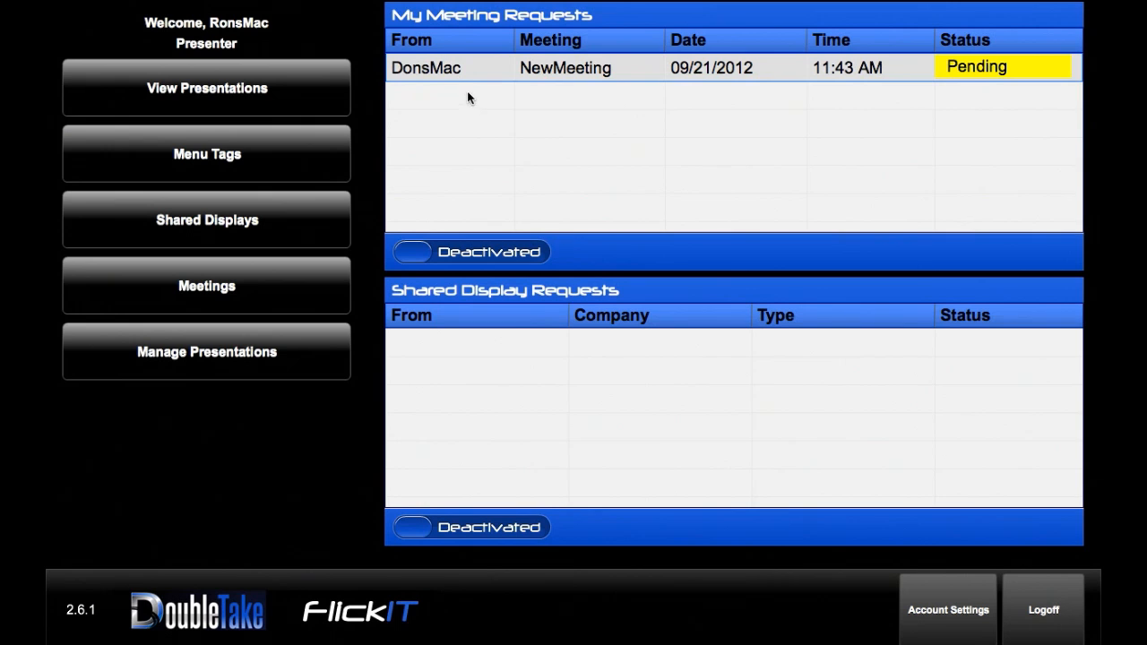
pyautogui.click(422, 253)
pyautogui.moveTo(421, 254); pyautogui.dragTo(561, 249)
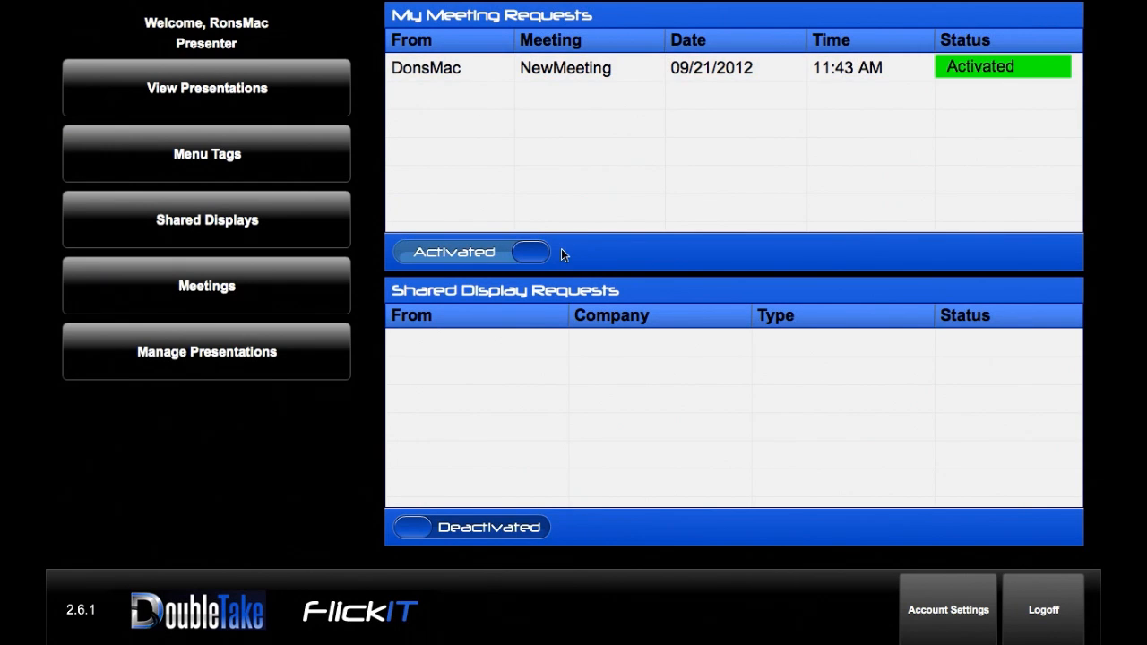